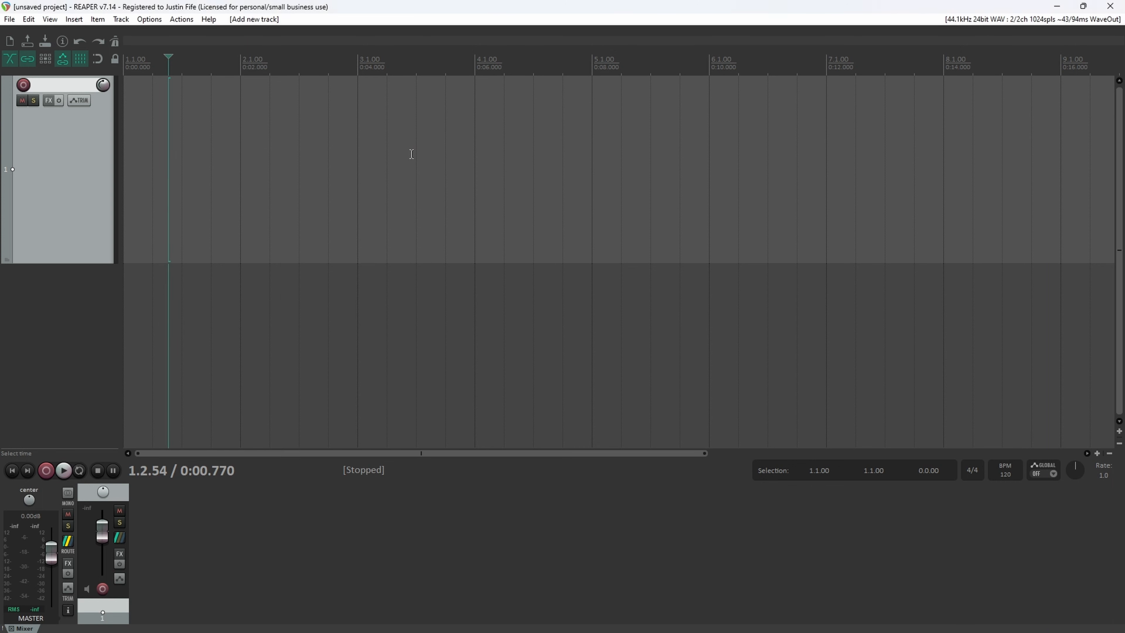
Return the edit cursor to the project start and open the custom action Punch for editing from the action list
key(Home)
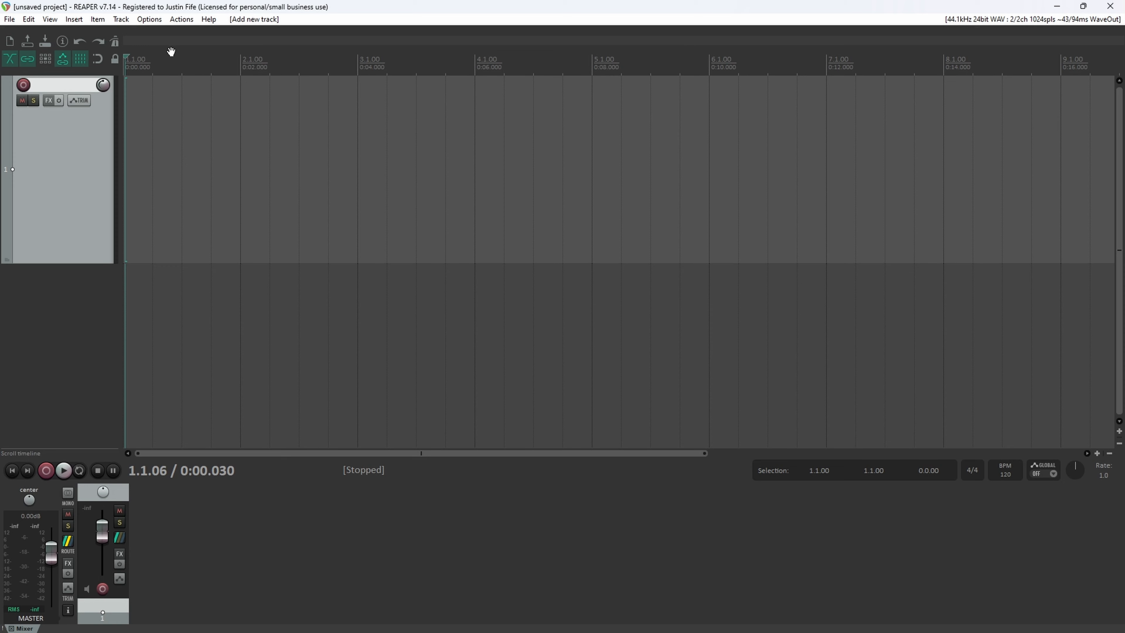
click(181, 20)
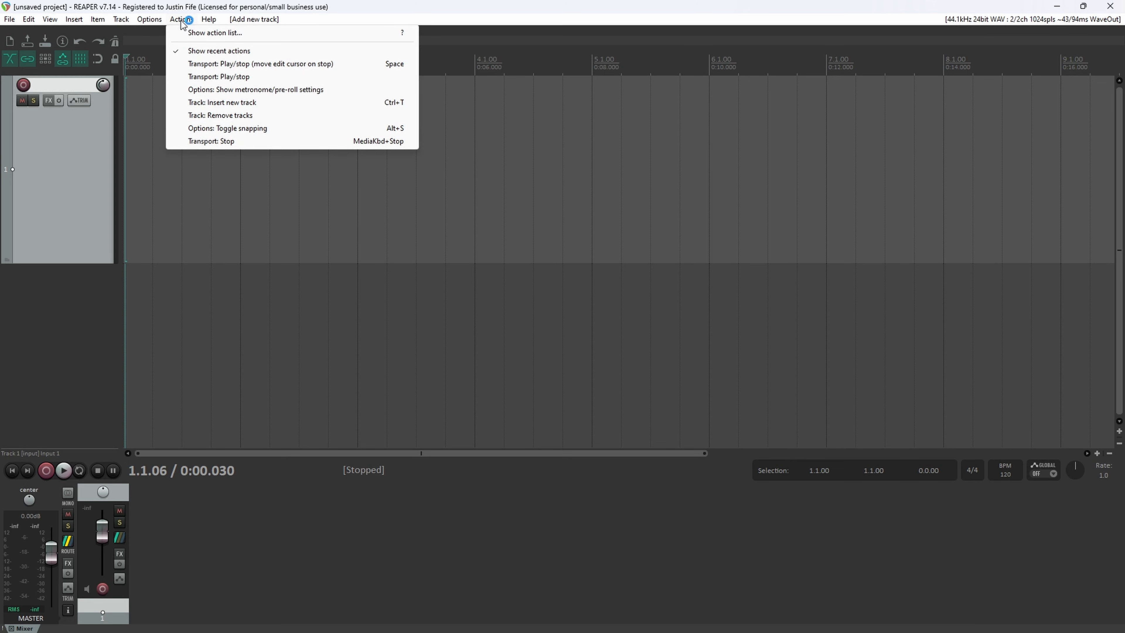
click(246, 34)
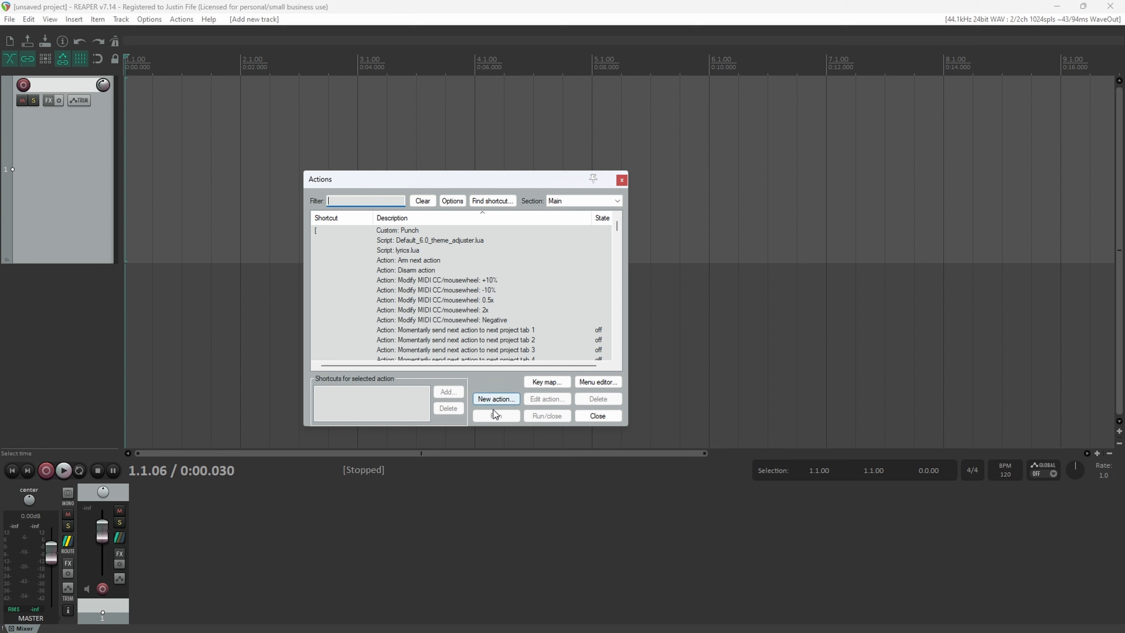
click(389, 235)
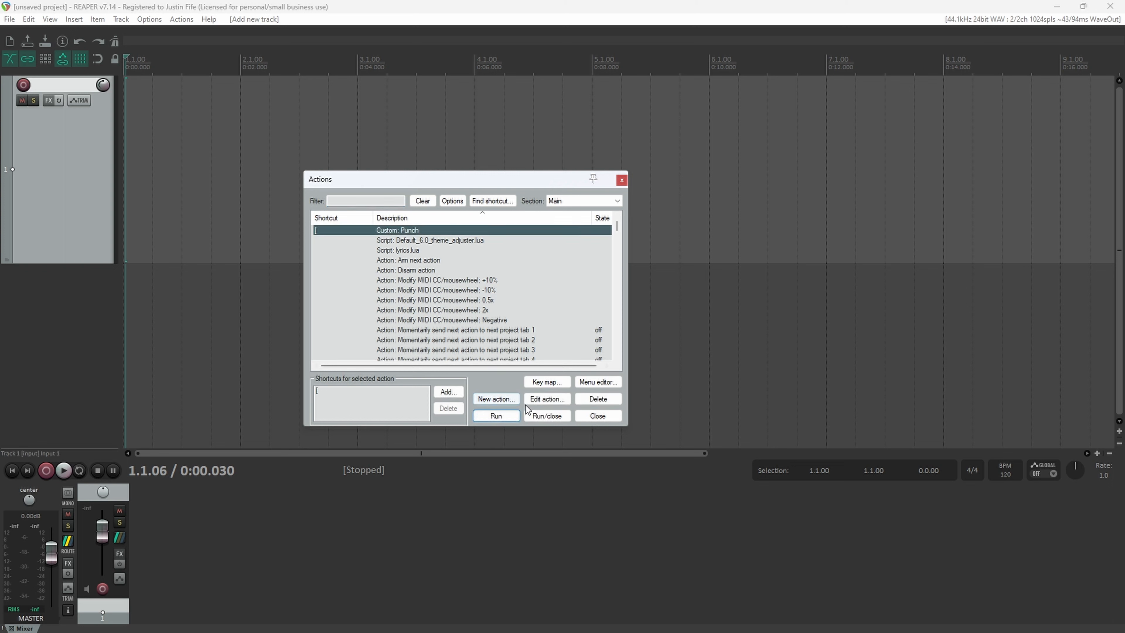
click(548, 399)
drag(485, 189, 518, 195)
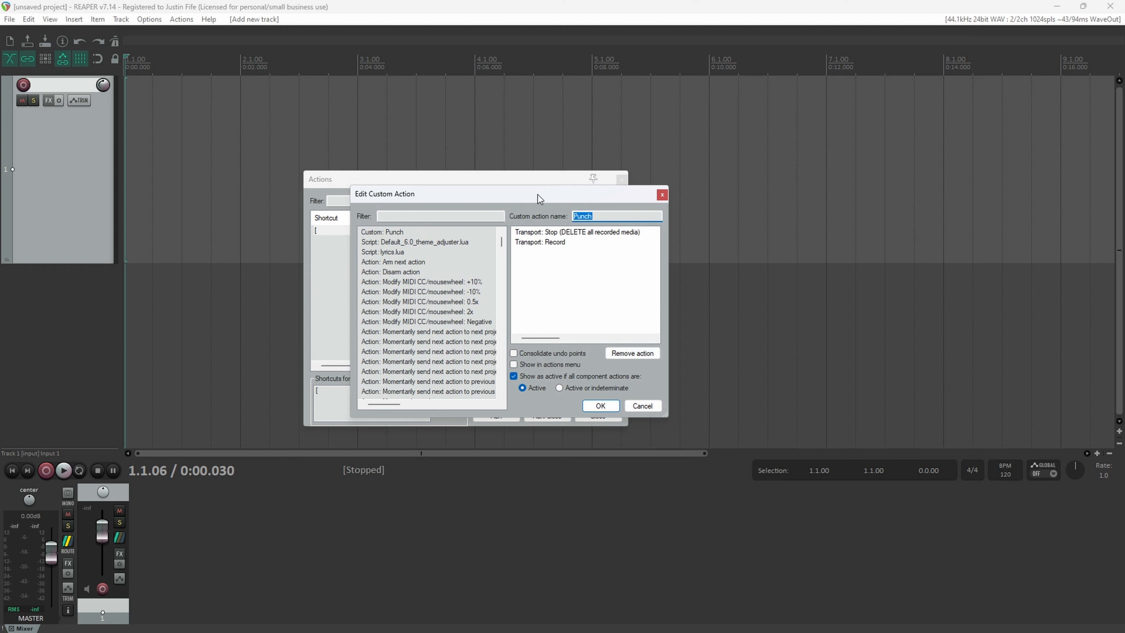
drag(482, 203, 502, 202)
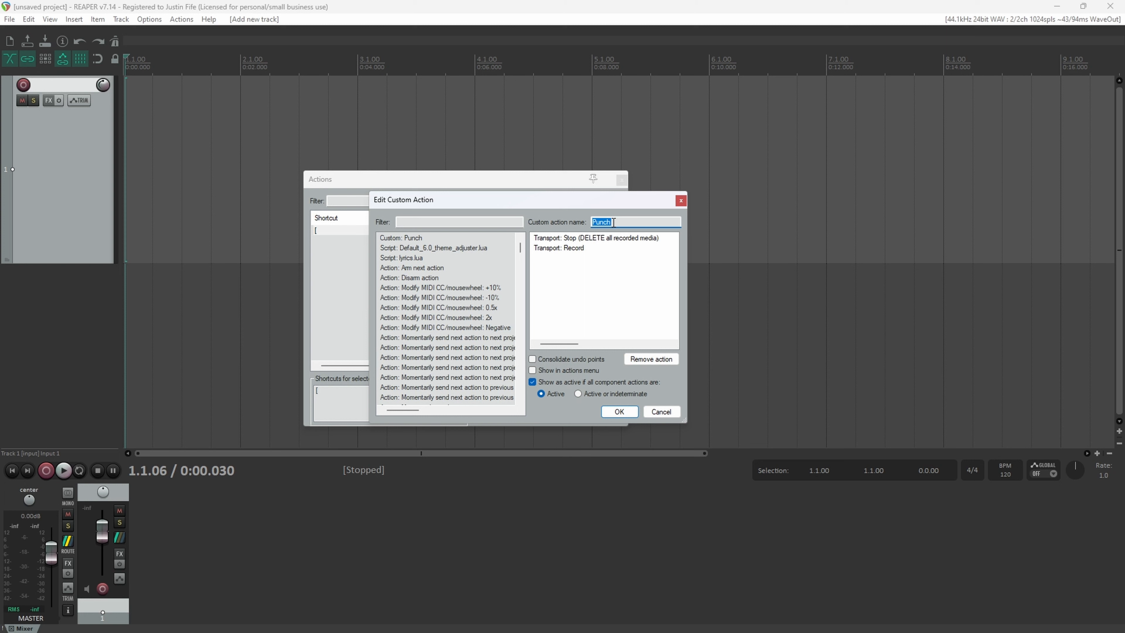
Filter the available actions by "Transport" and examine Punch's two component actions, Stop (DELETE all recorded media) and Record
click(493, 218)
text(Tran)
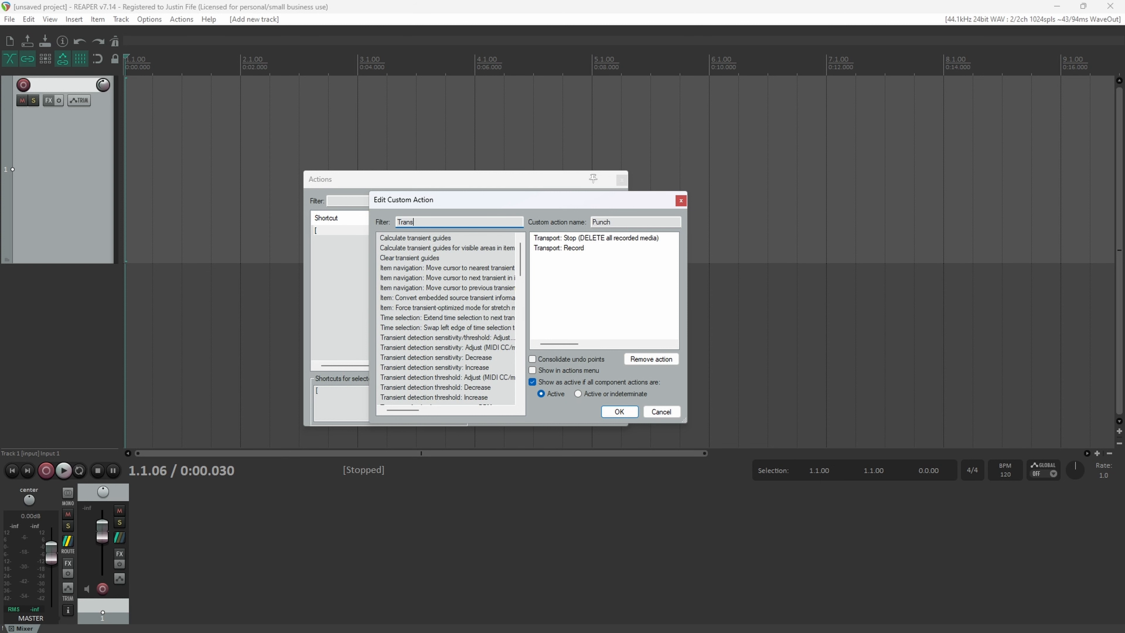
text(spo)
key(BackSpace)
key(BackSpace)
text(port)
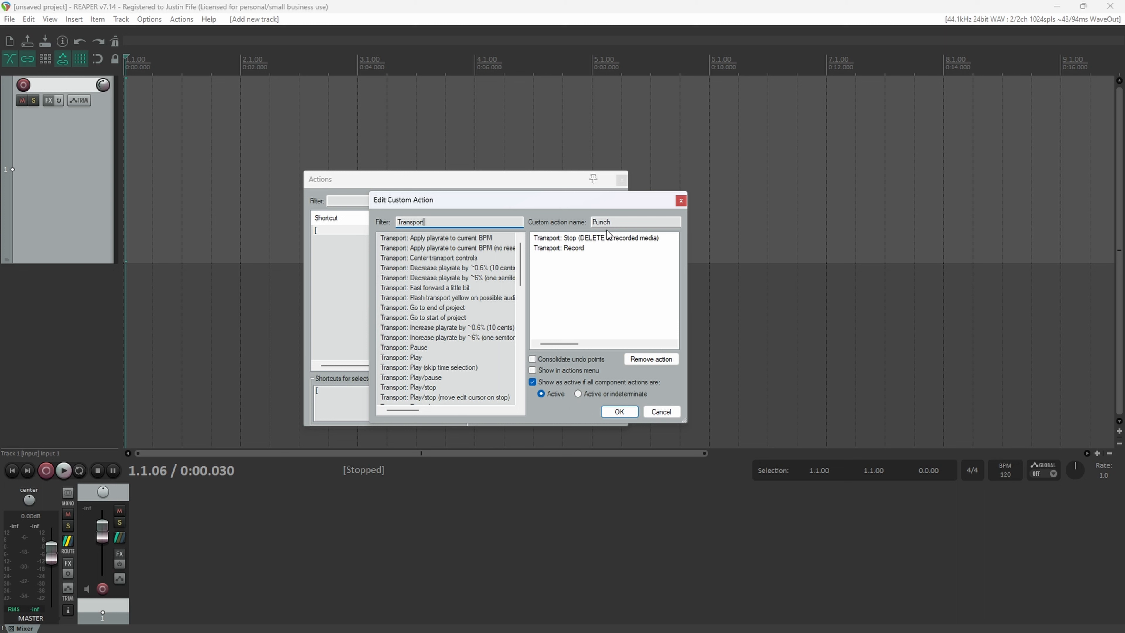
click(555, 238)
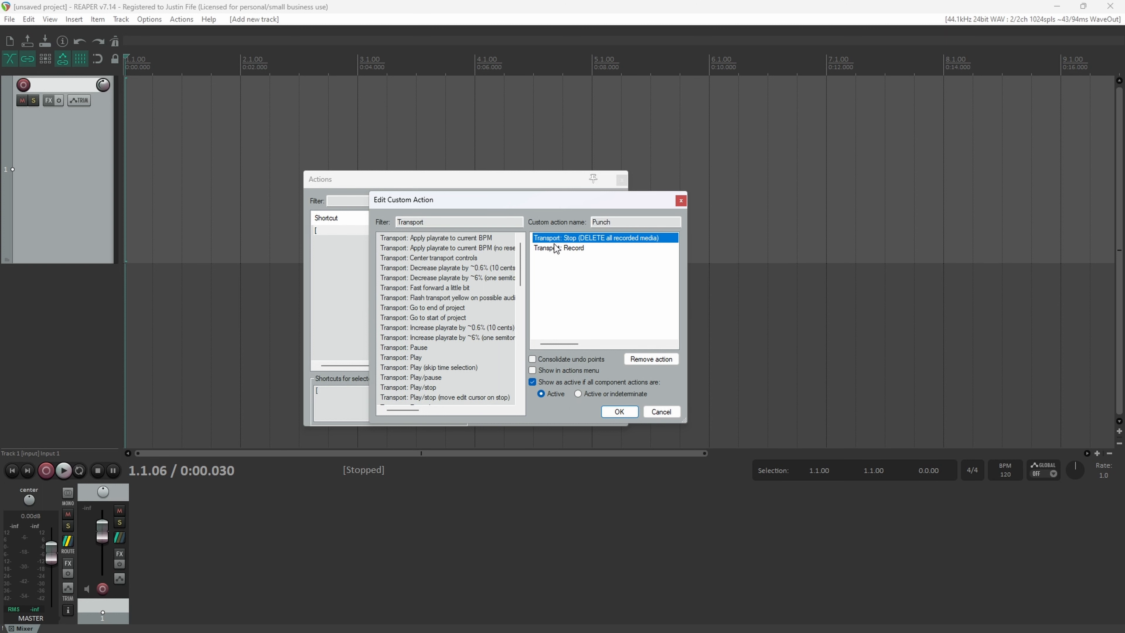
click(556, 248)
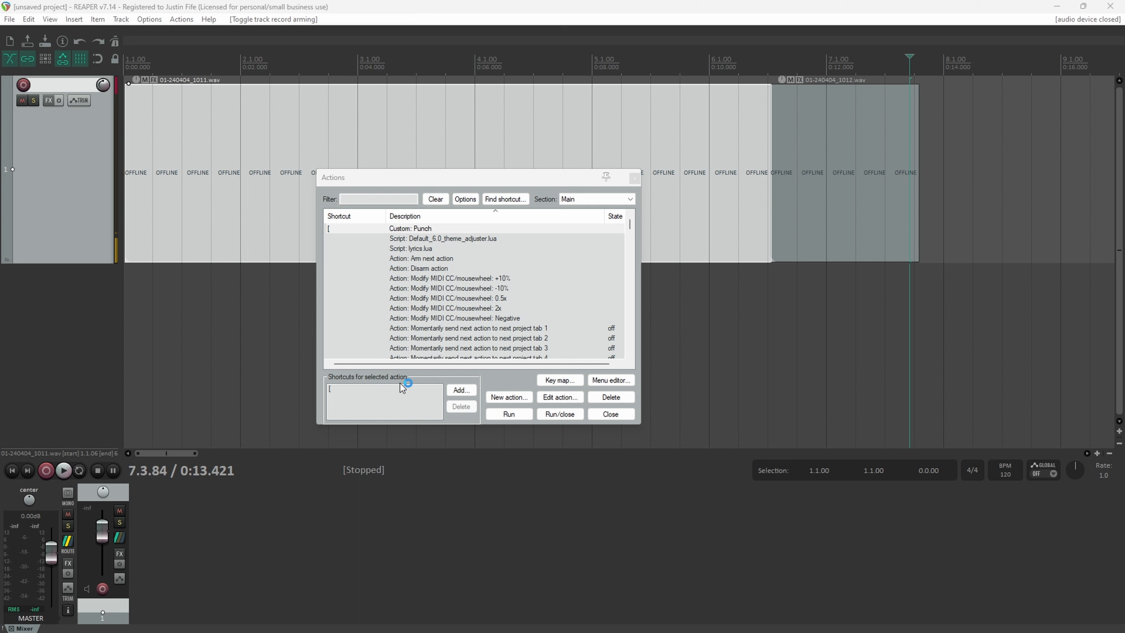
Select the custom action Punch in the action list and open the entry for adding a shortcut to it
click(416, 231)
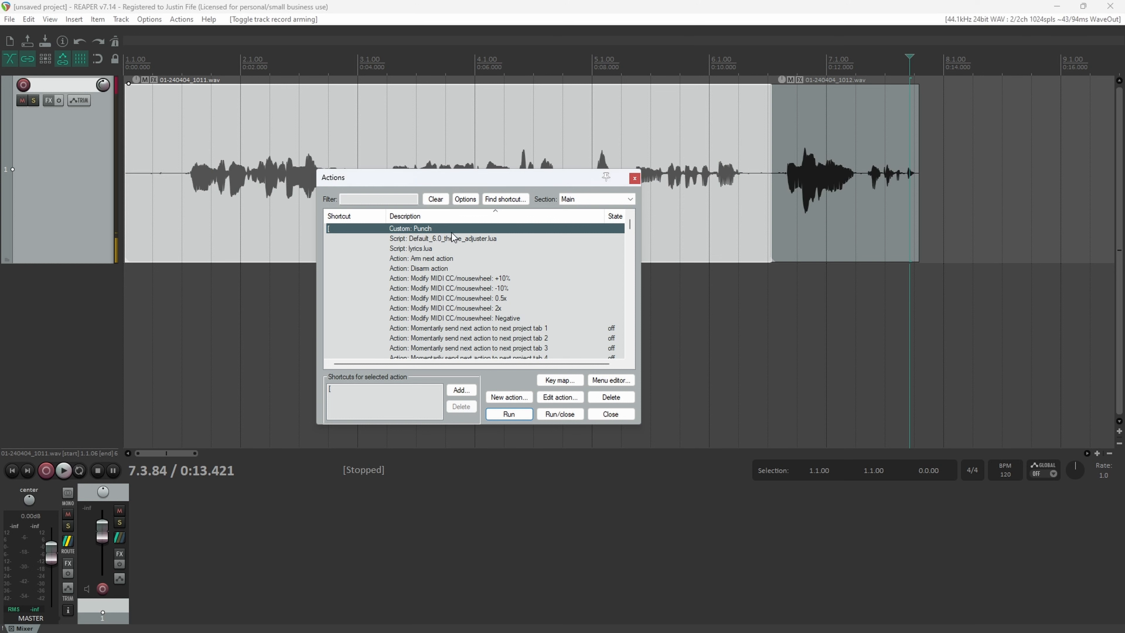
click(462, 391)
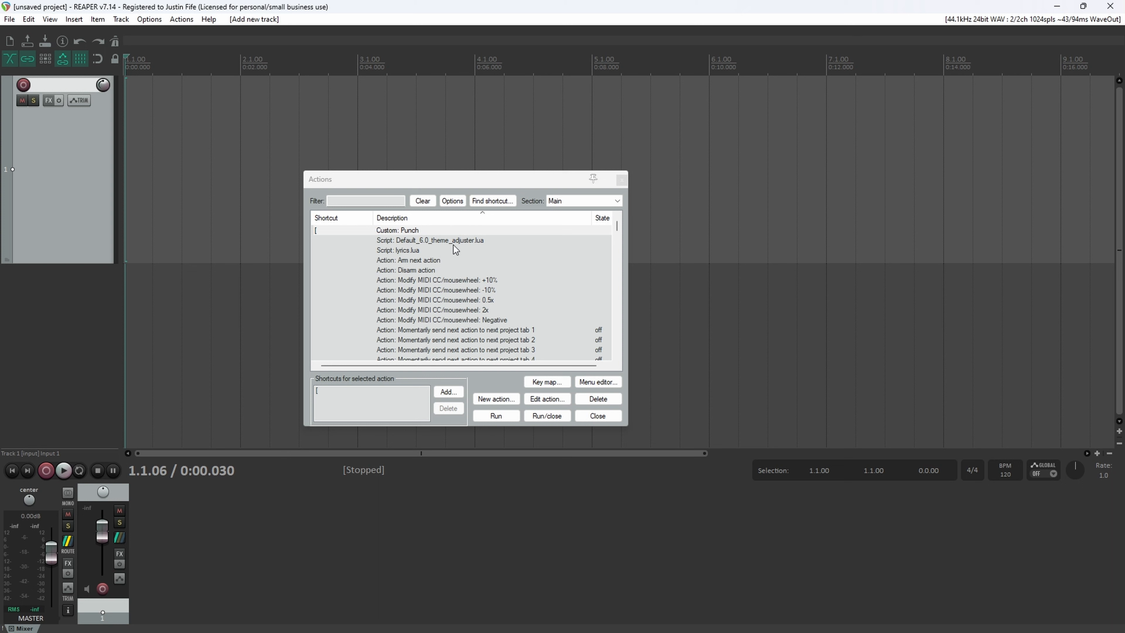
Find the action assigned to the Space shortcut and select it in the action list
click(486, 205)
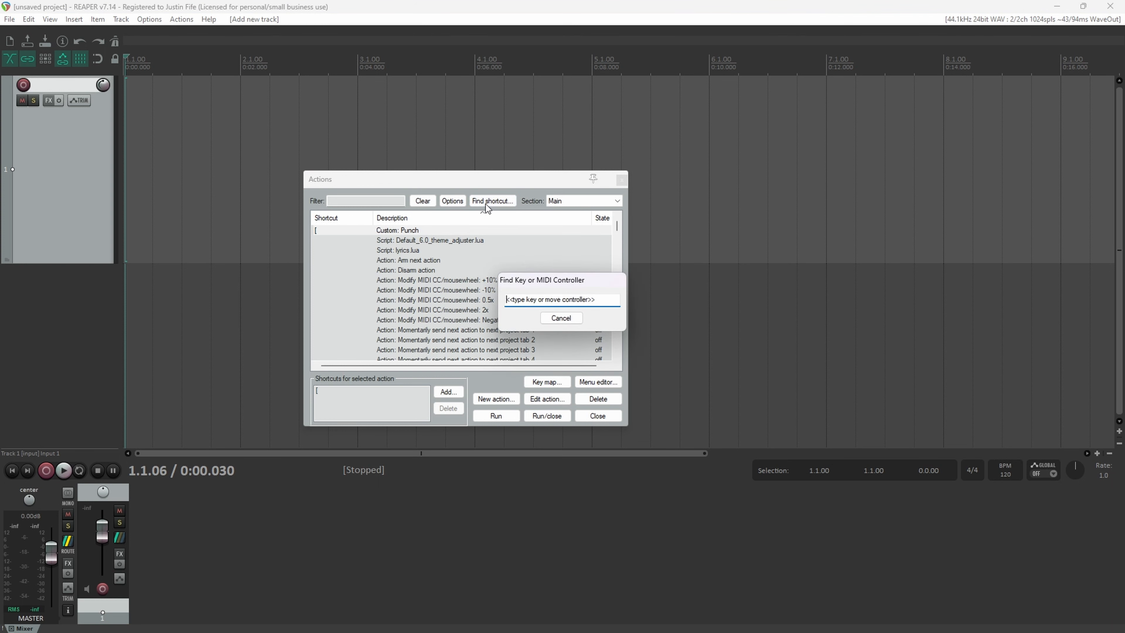
key(space)
scroll(407, 331, down, 1)
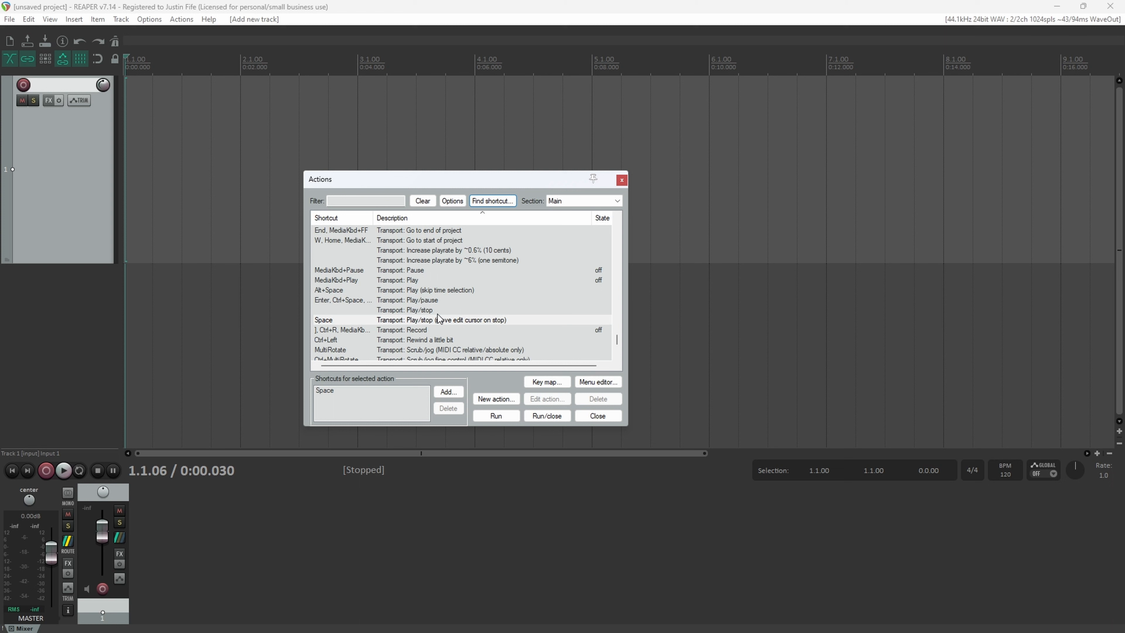
click(465, 320)
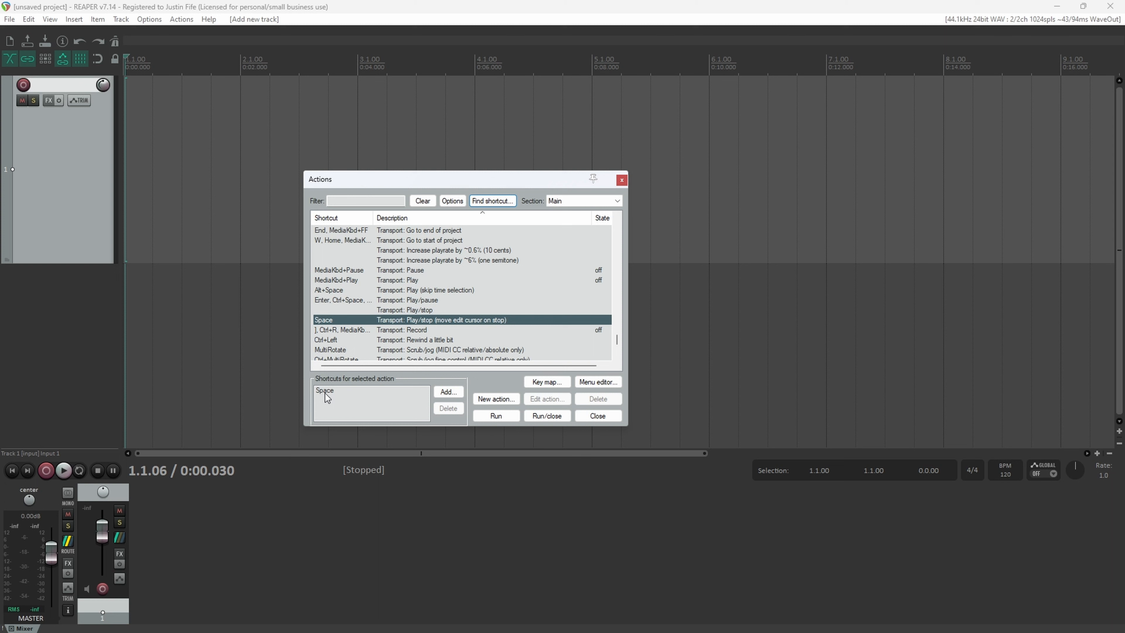
Assign the Space shortcut to Transport: Play/stop, overriding its existing mapping
click(394, 310)
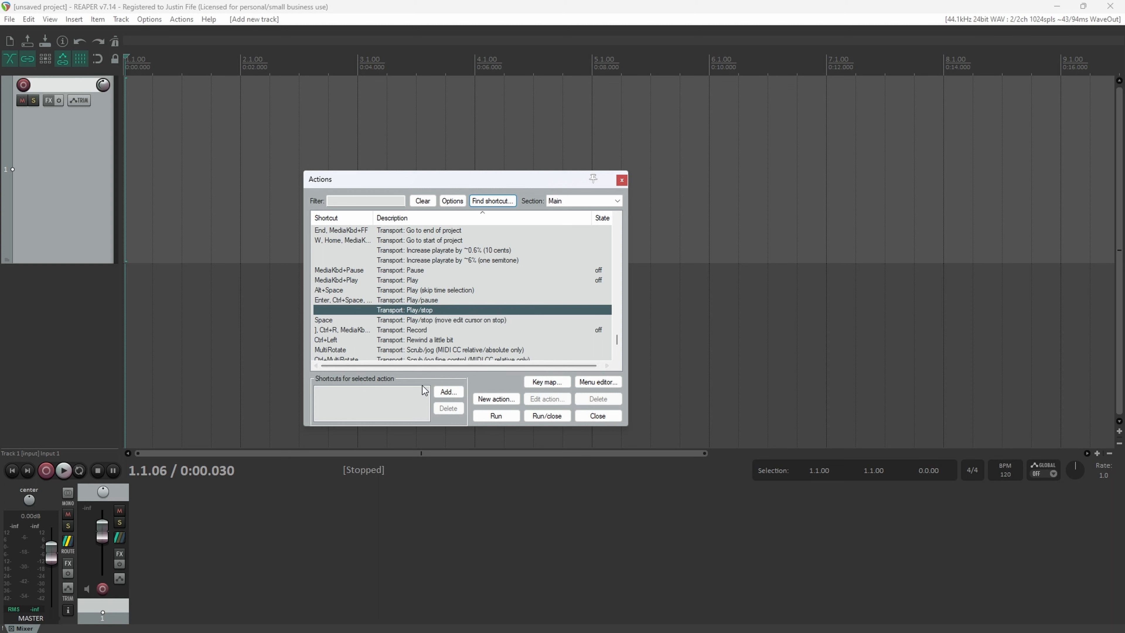
click(449, 392)
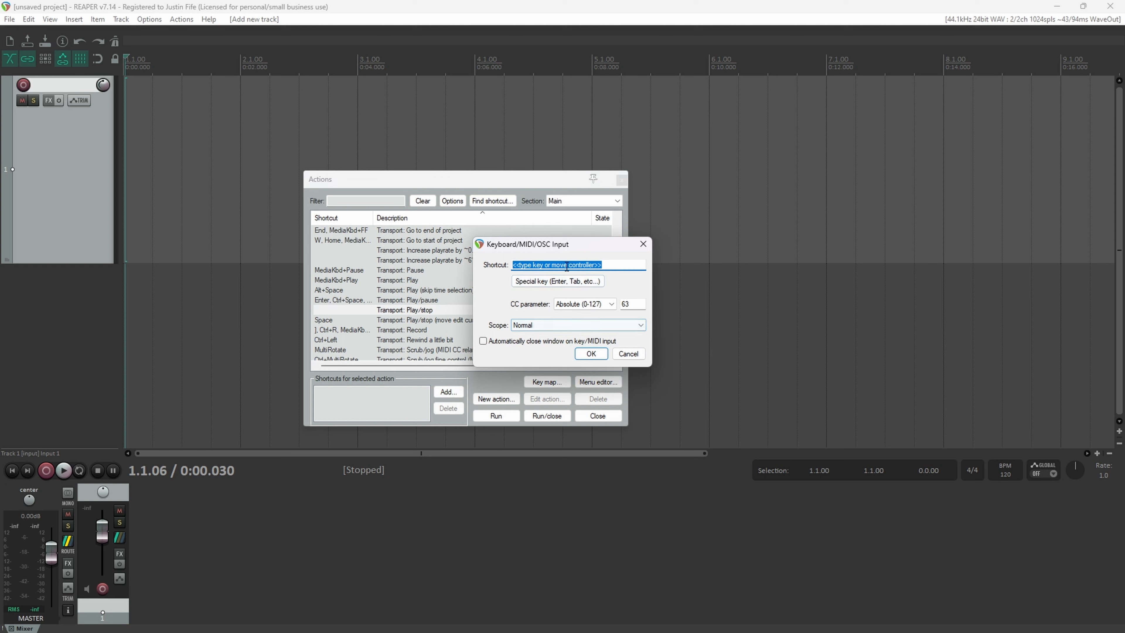
key(space)
click(582, 355)
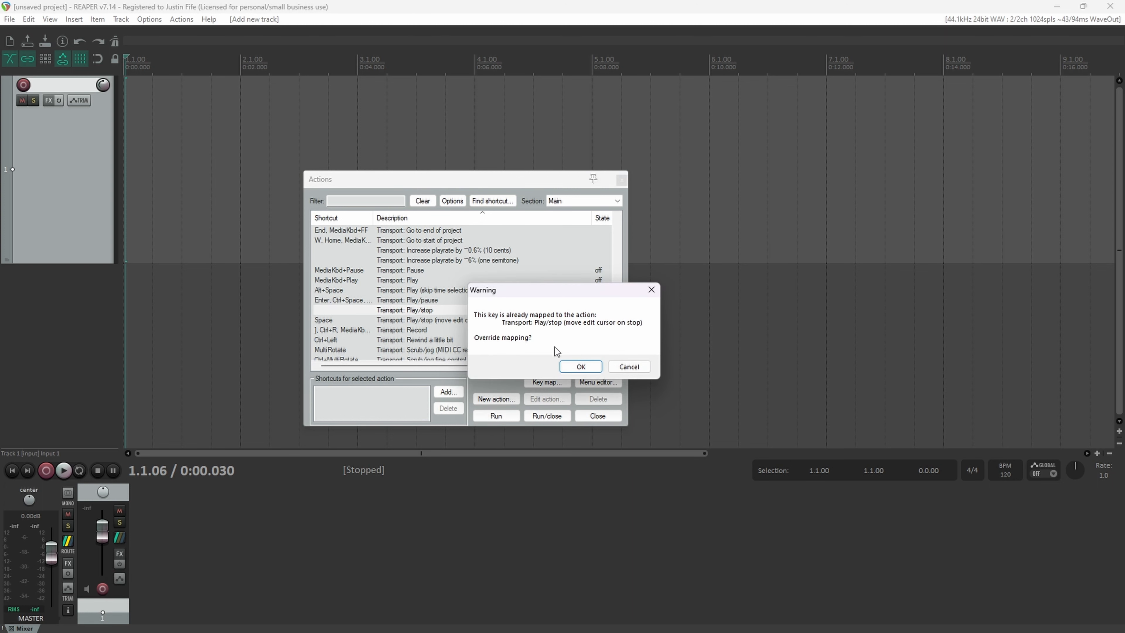
click(581, 367)
Assign the Space shortcut to Transport: Play/stop (move edit cursor on stop), overriding the existing mapping, and close the action list
click(427, 320)
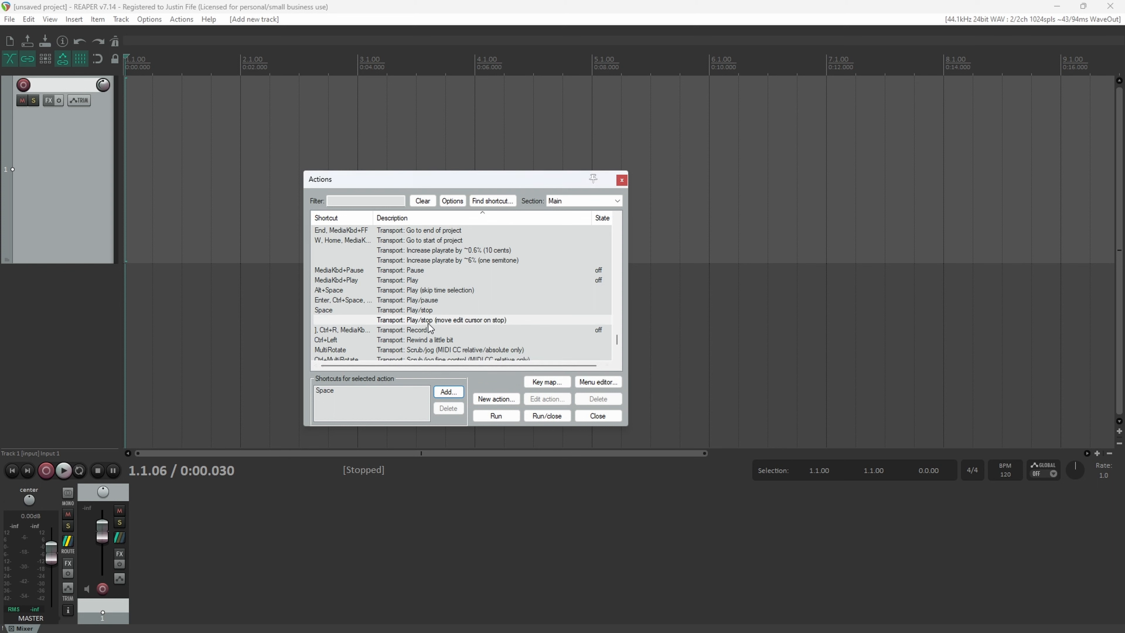
click(449, 391)
key(space)
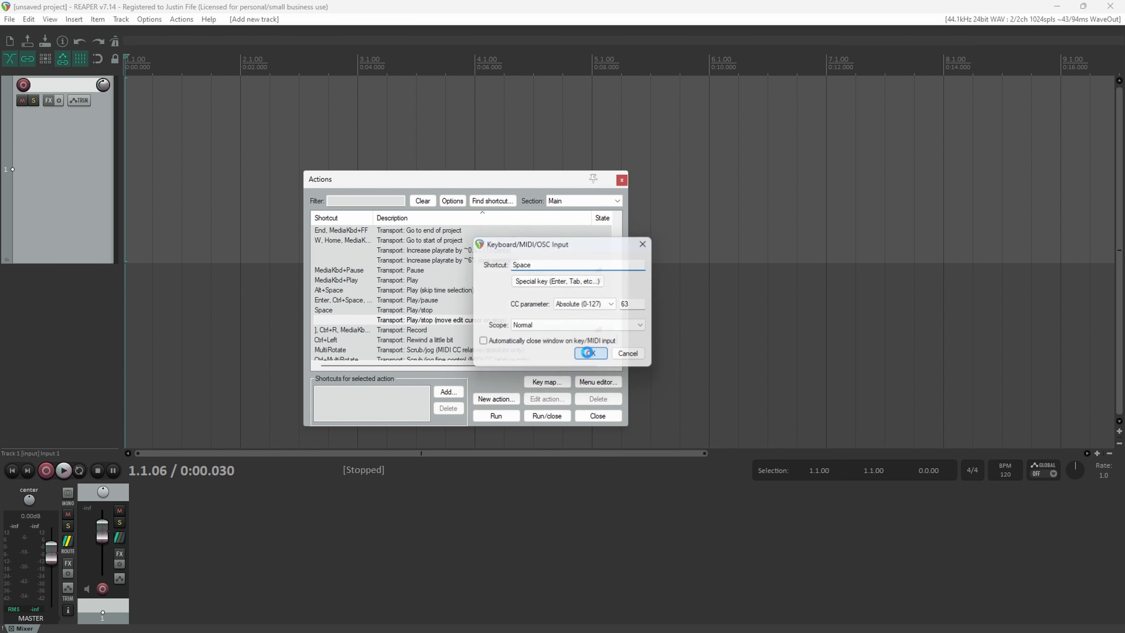
click(589, 352)
click(558, 367)
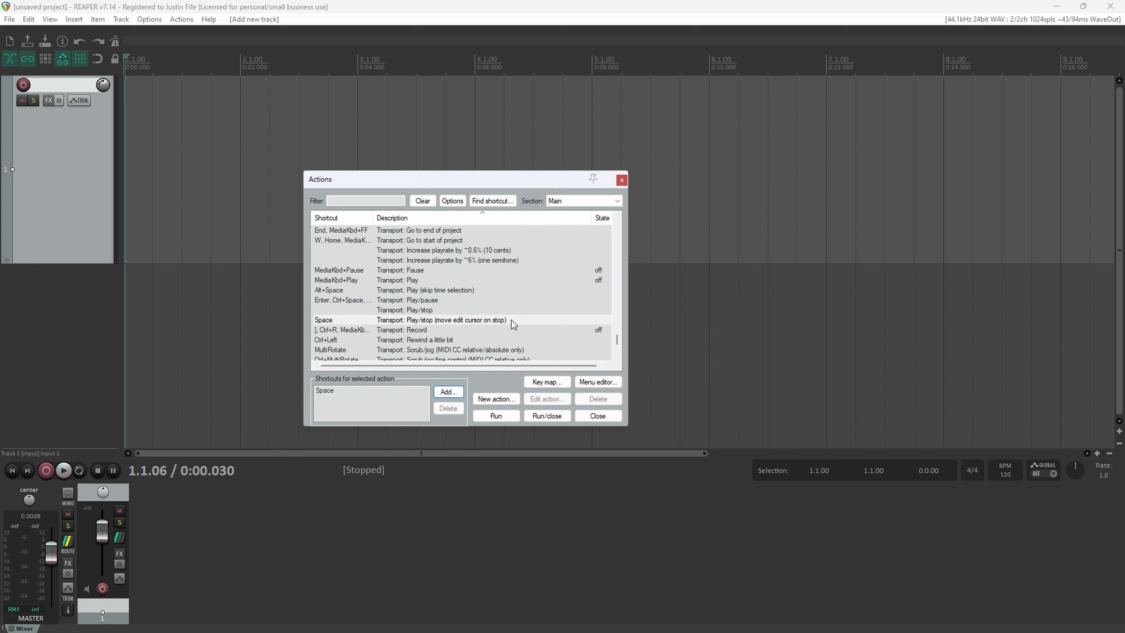
click(618, 421)
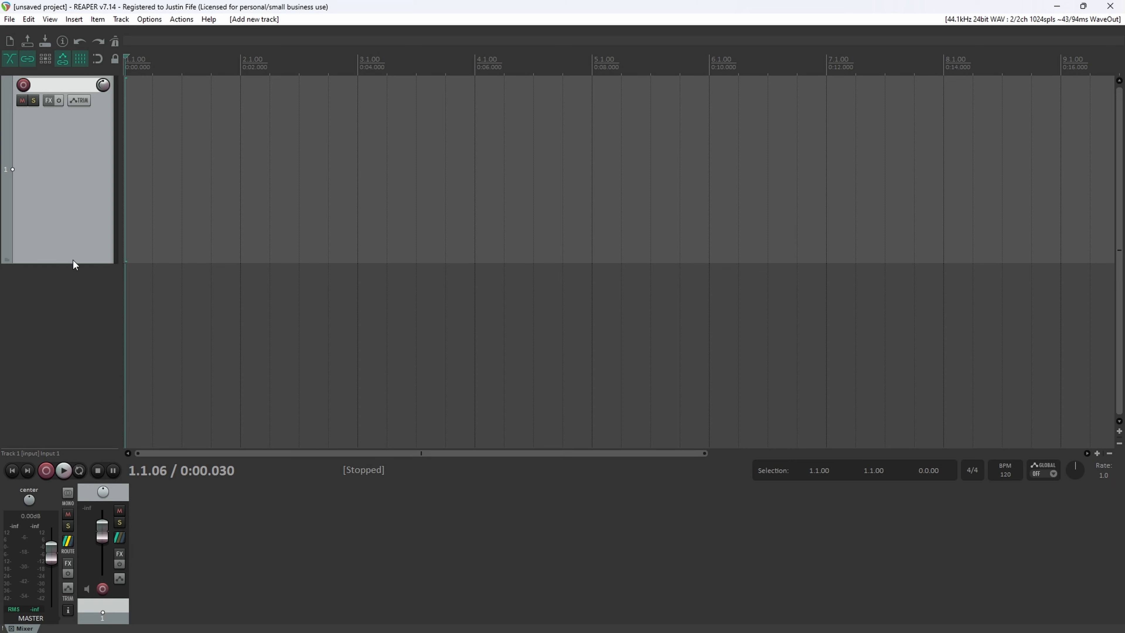
Arm track 1 for recording and turn off its input monitoring
click(102, 590)
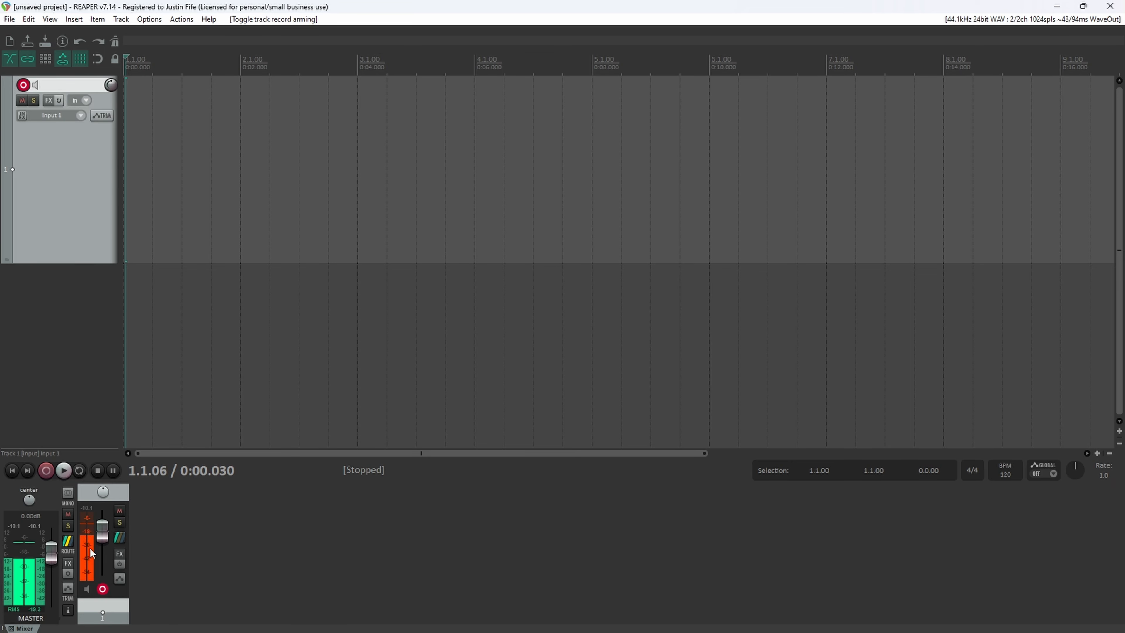
click(87, 514)
click(151, 346)
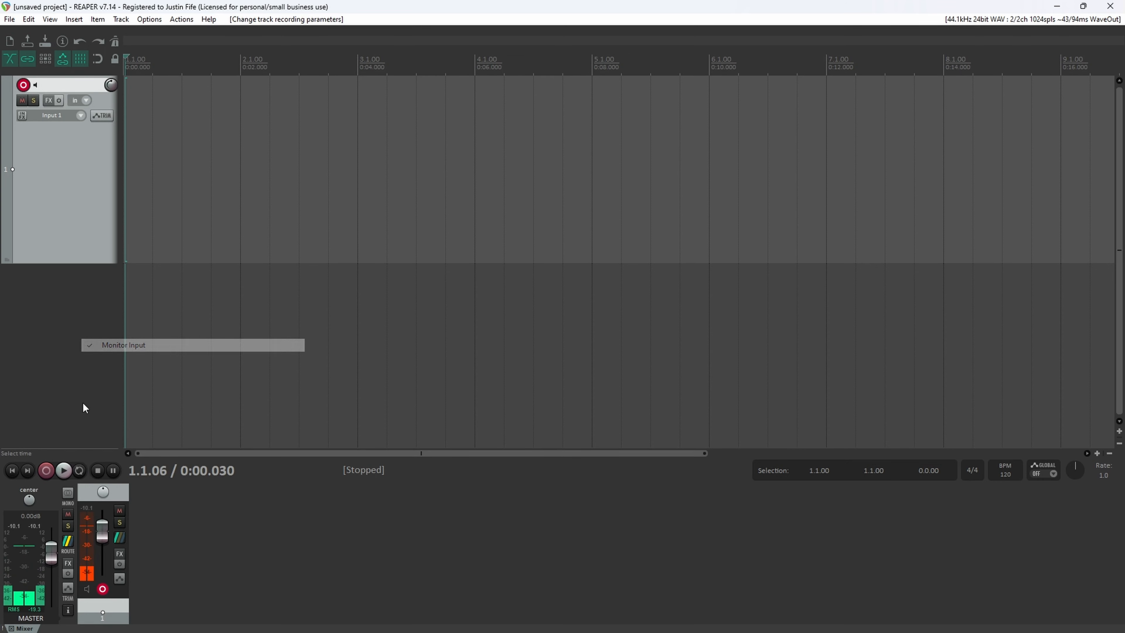